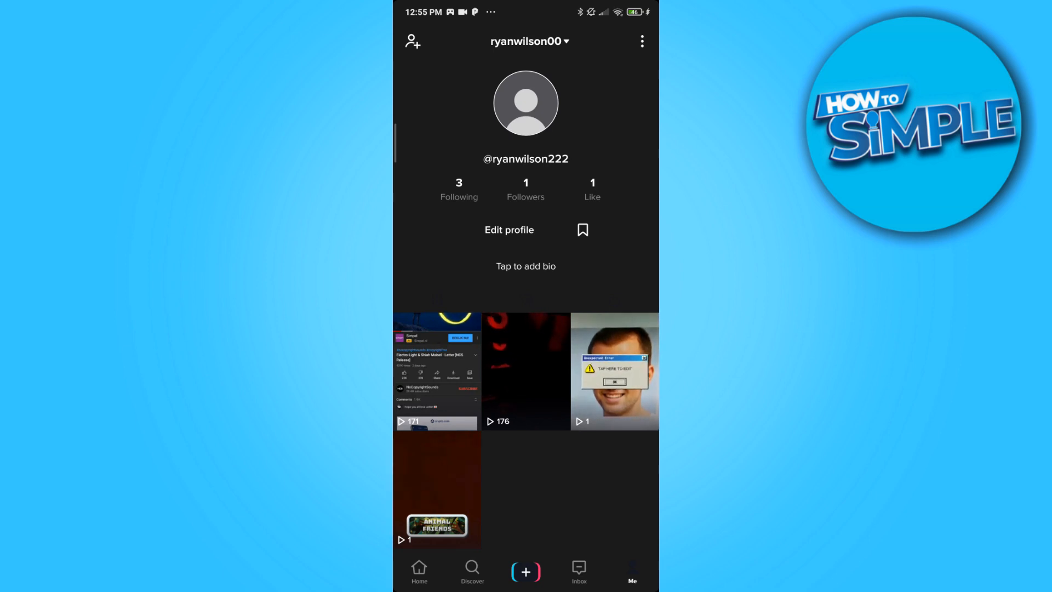
Step: From the Following list, toggle charlidamelio's follow off and on, then follow another account again
click(458, 189)
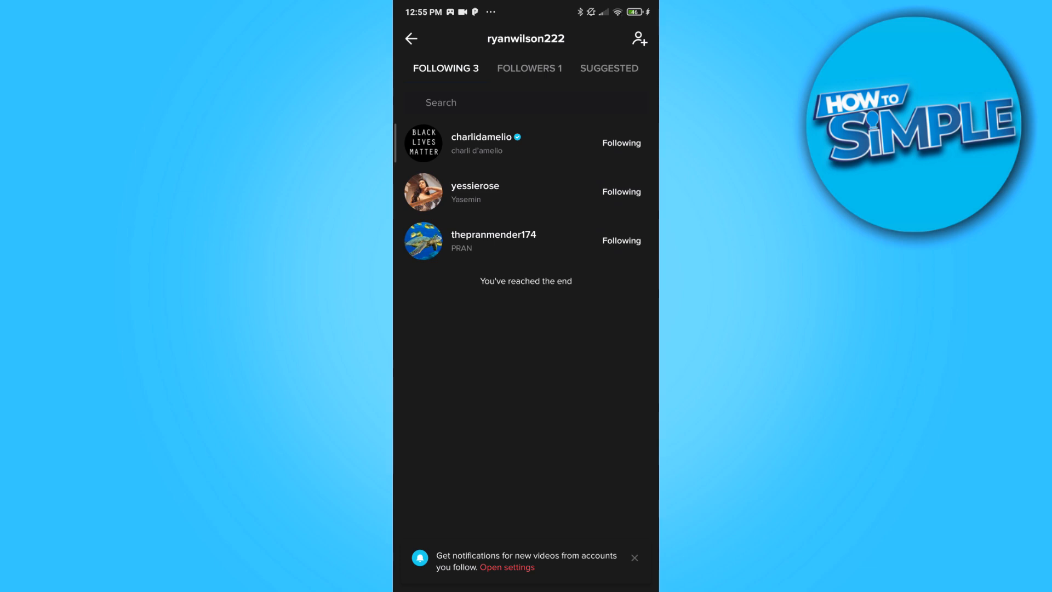
click(621, 142)
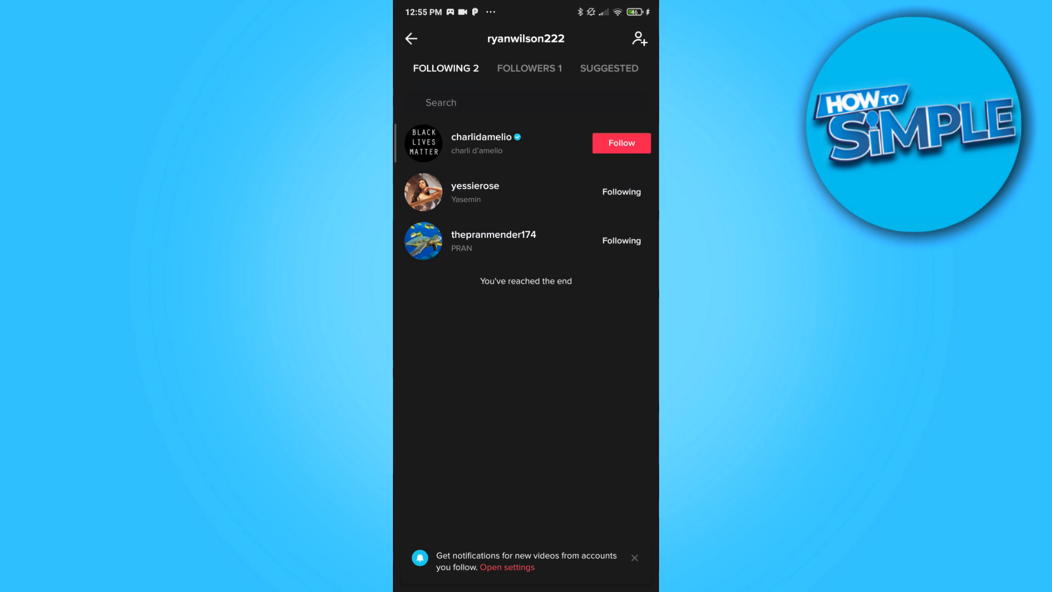
click(622, 142)
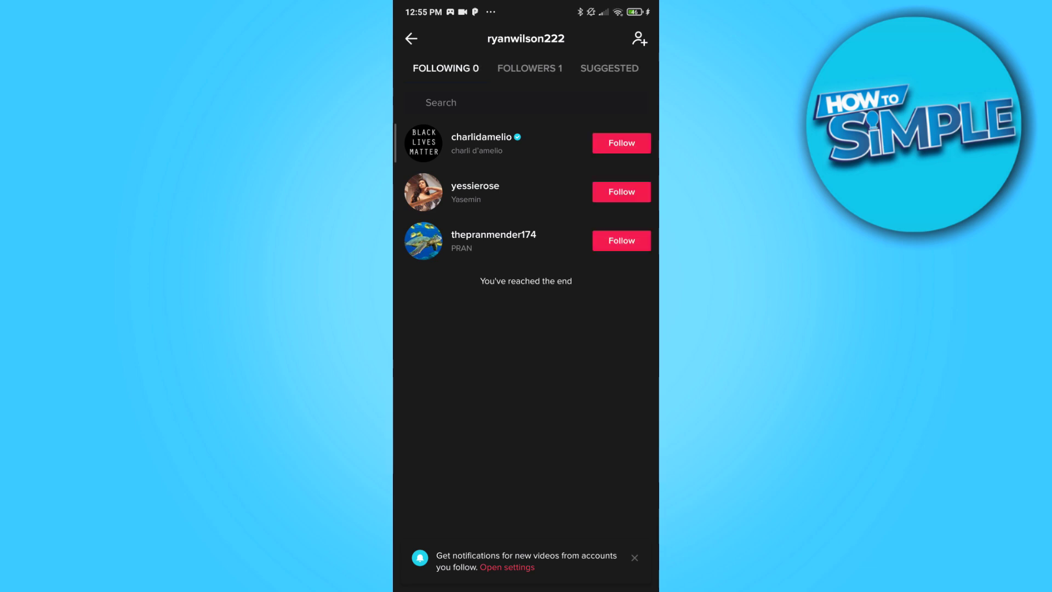
click(622, 240)
click(622, 192)
click(621, 142)
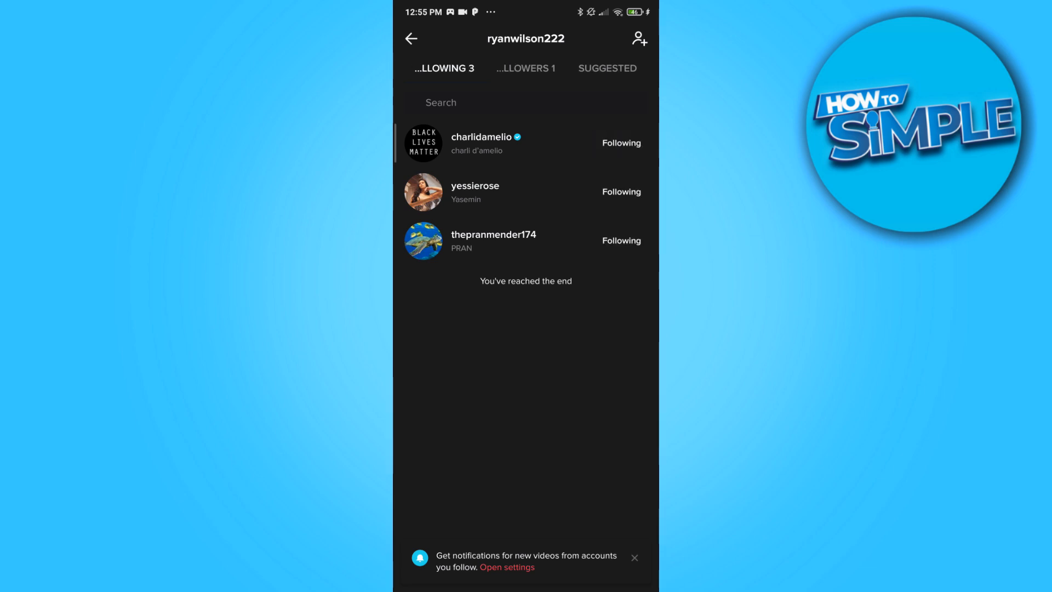
click(621, 240)
click(621, 192)
click(621, 142)
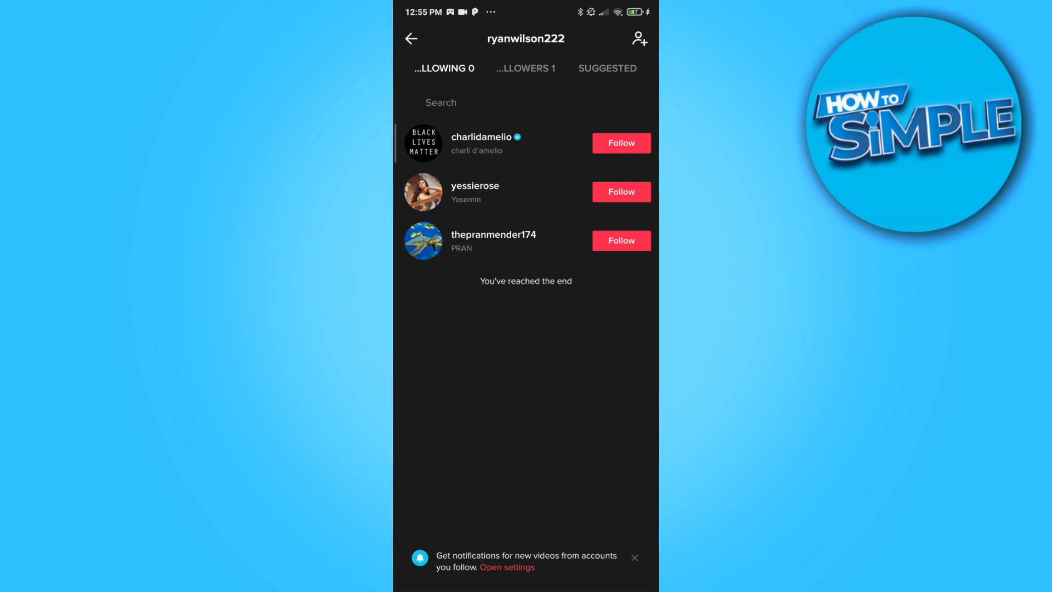